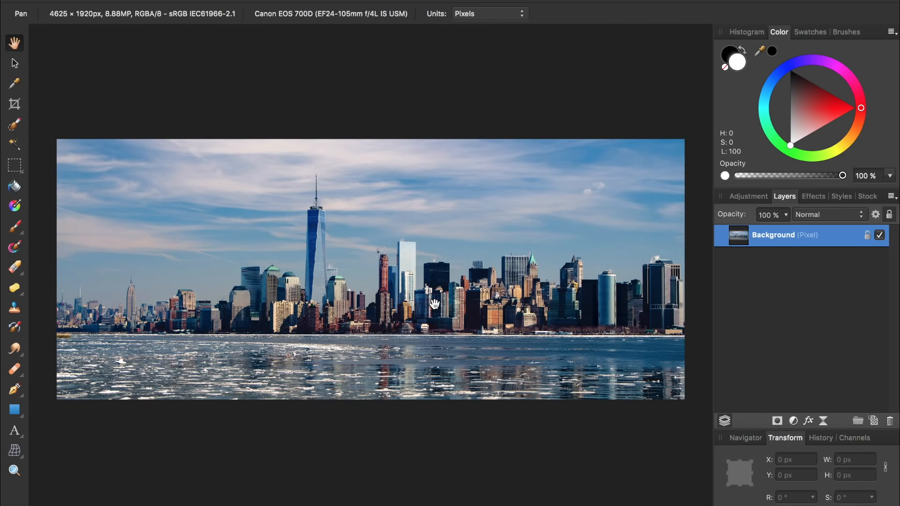
pyautogui.press('c')
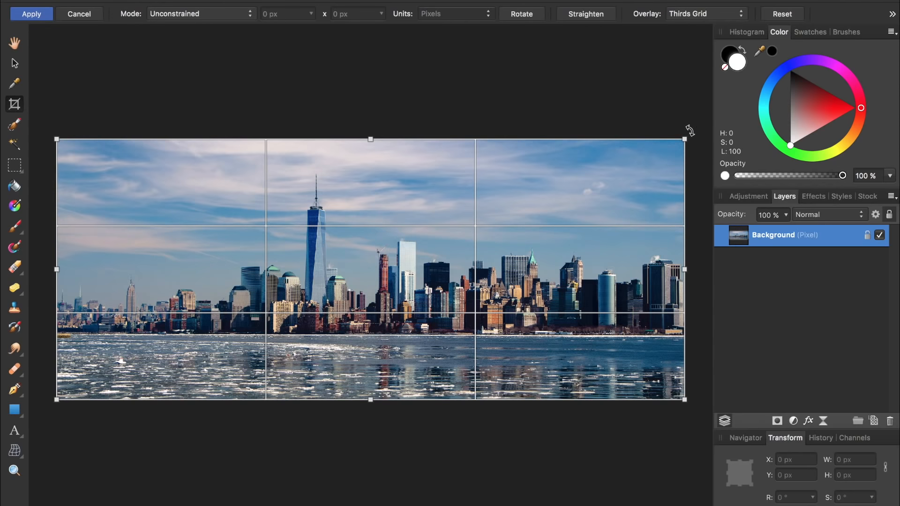
pyautogui.moveTo(692, 131); pyautogui.dragTo(711, 176)
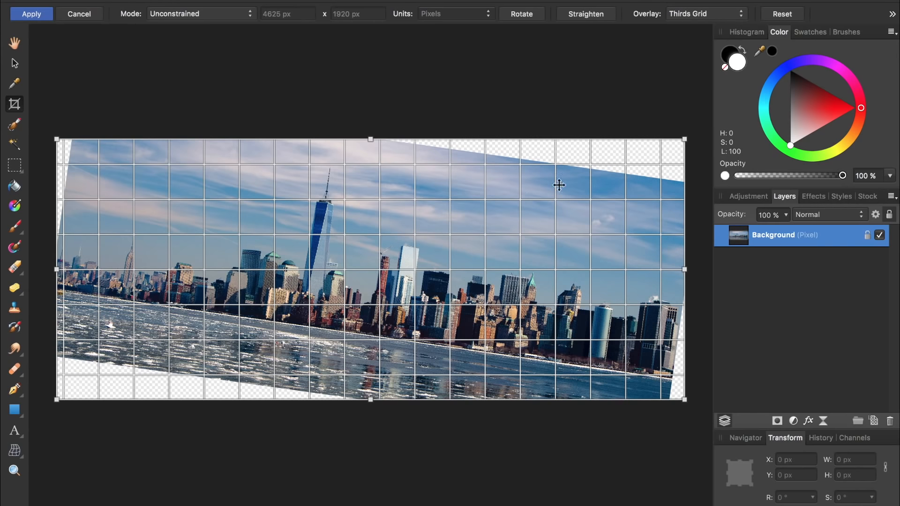
pyautogui.click(79, 15)
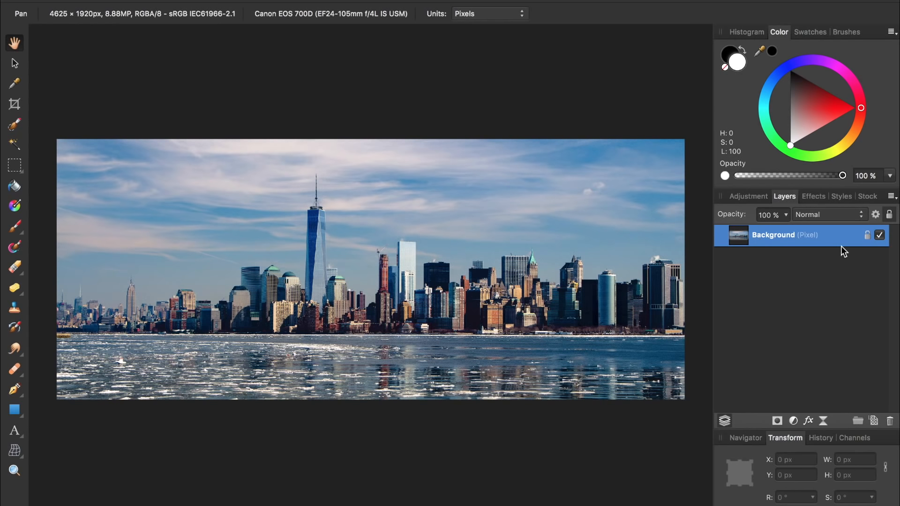
# Unlock the Background layer and squeeze its width to 1920 px without constraining the height.
pyautogui.click(867, 236)
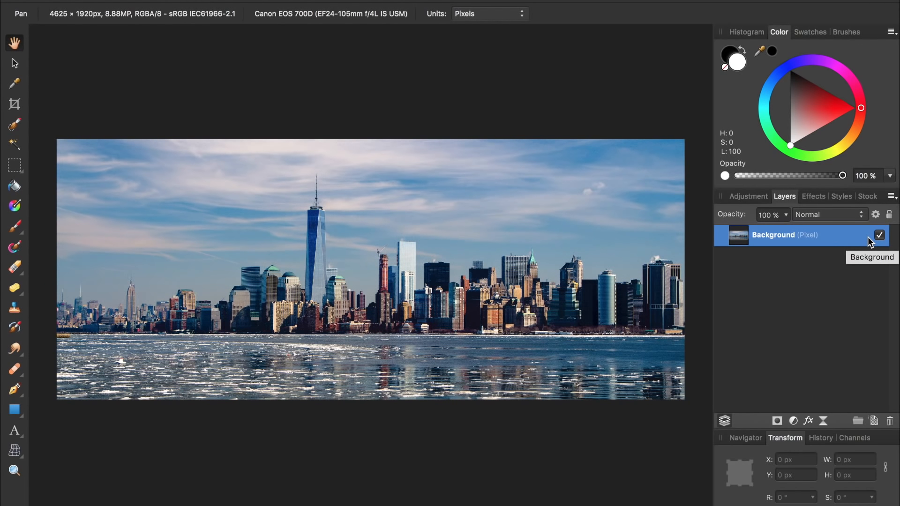
pyautogui.press('v')
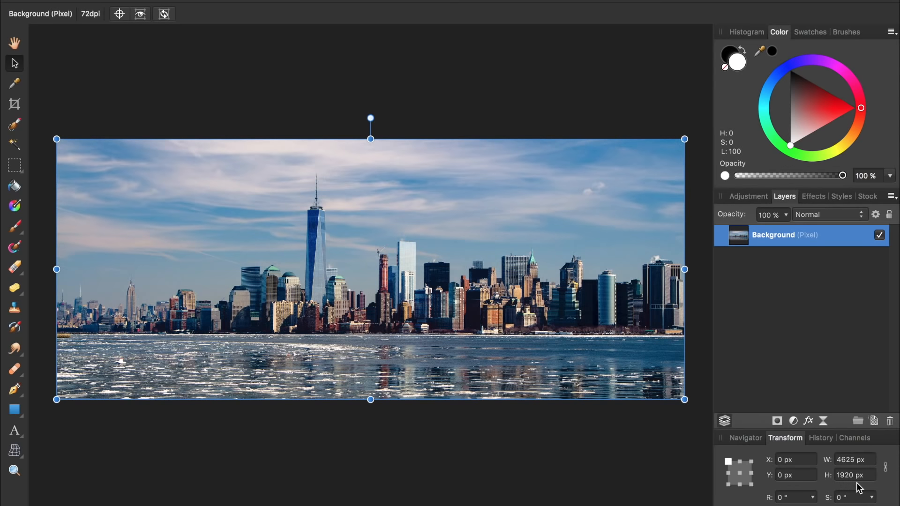
pyautogui.click(854, 459)
pyautogui.doubleClick(854, 460)
pyautogui.write('192')
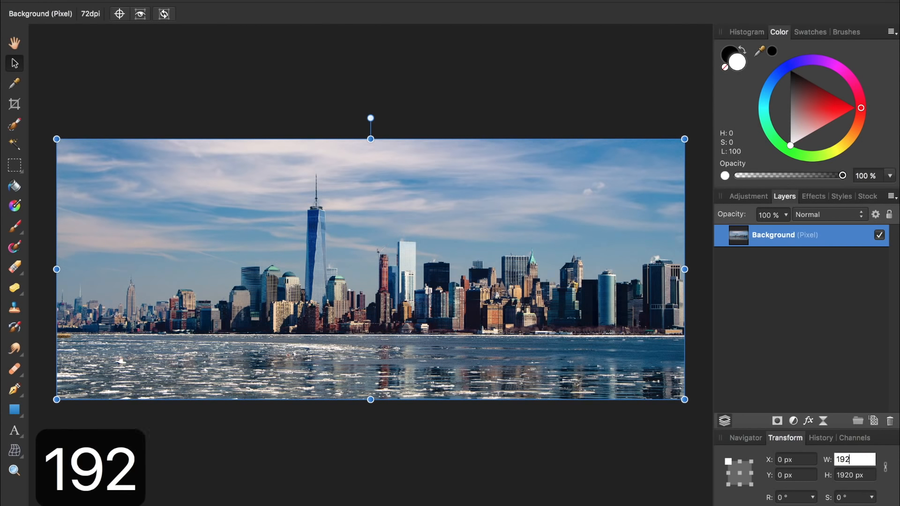
pyautogui.write('0')
pyautogui.press('Return')
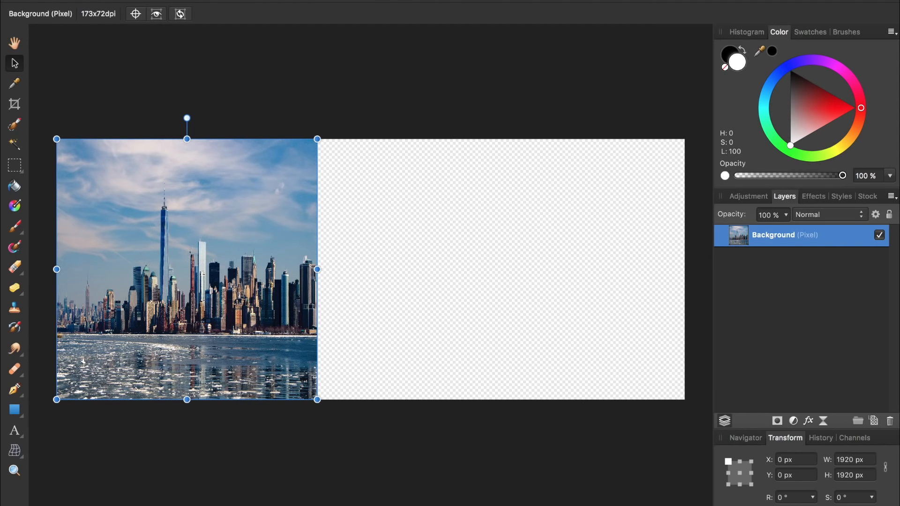
# Crop the canvas to the squeezed photo using absolute dimensions with a width of 1920 px.
pyautogui.press('c')
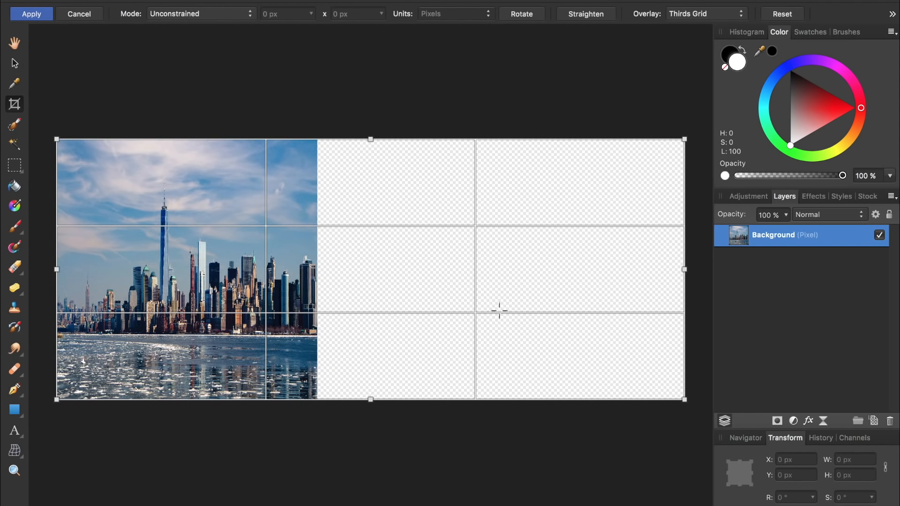
pyautogui.click(200, 15)
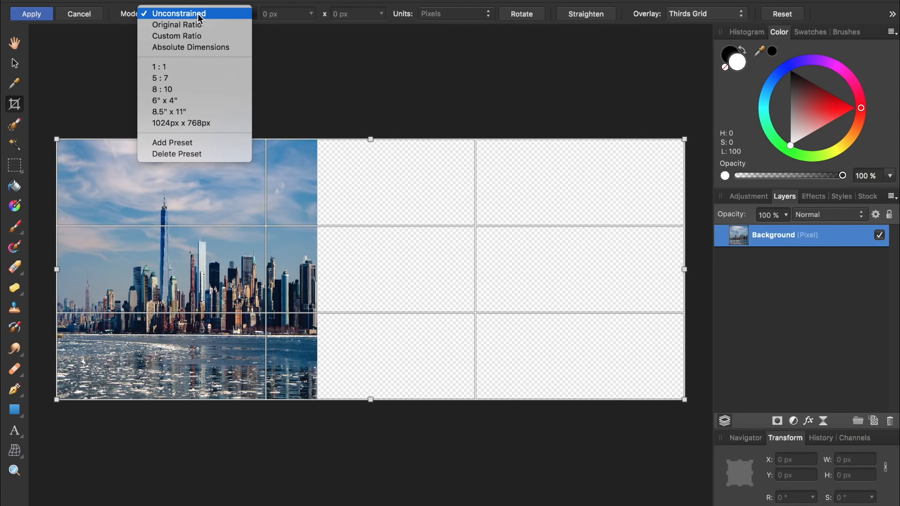
pyautogui.click(202, 47)
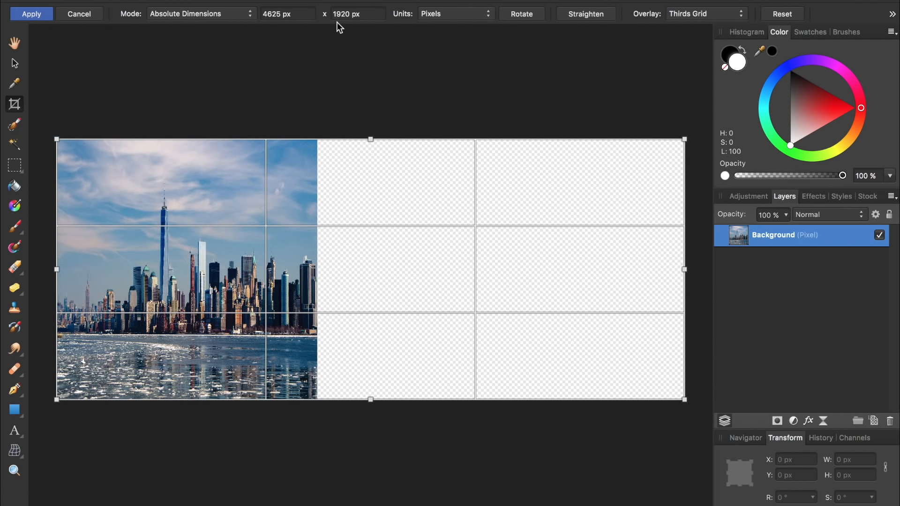
pyautogui.click(305, 17)
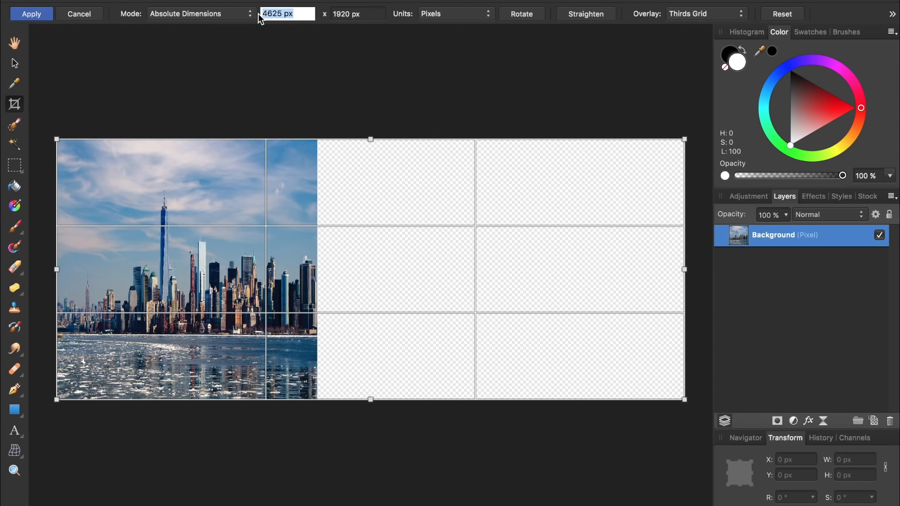
pyautogui.write('1920')
pyautogui.press('Return')
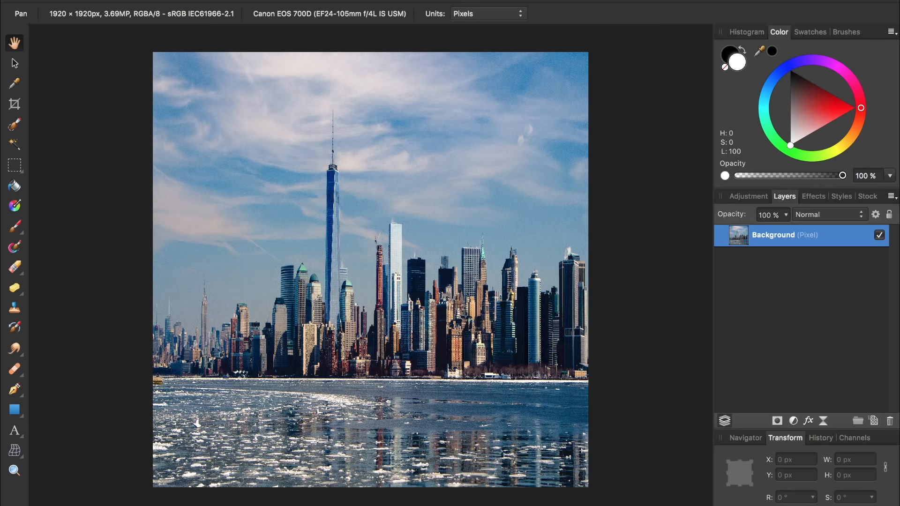
# Duplicate the Background layer, flip the copy horizontally and compare it with the original by toggling its visibility.
pyautogui.press('super+j')
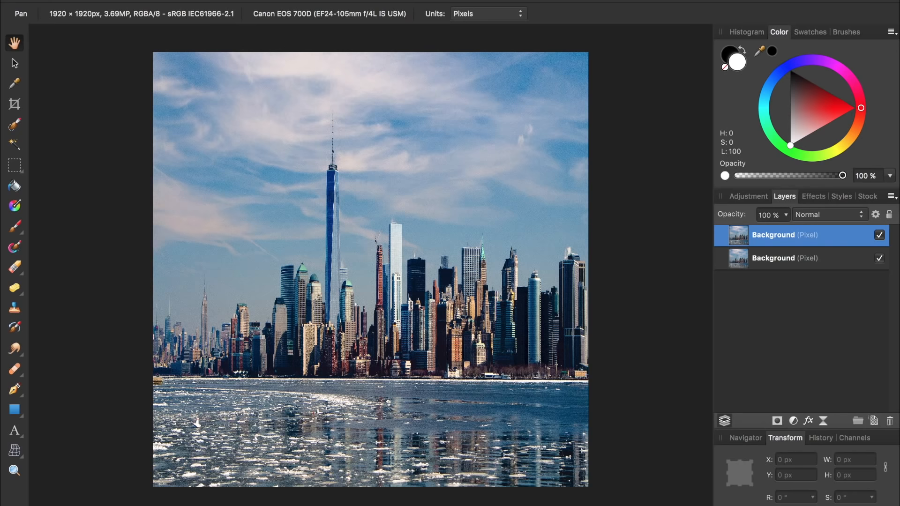
pyautogui.press('v')
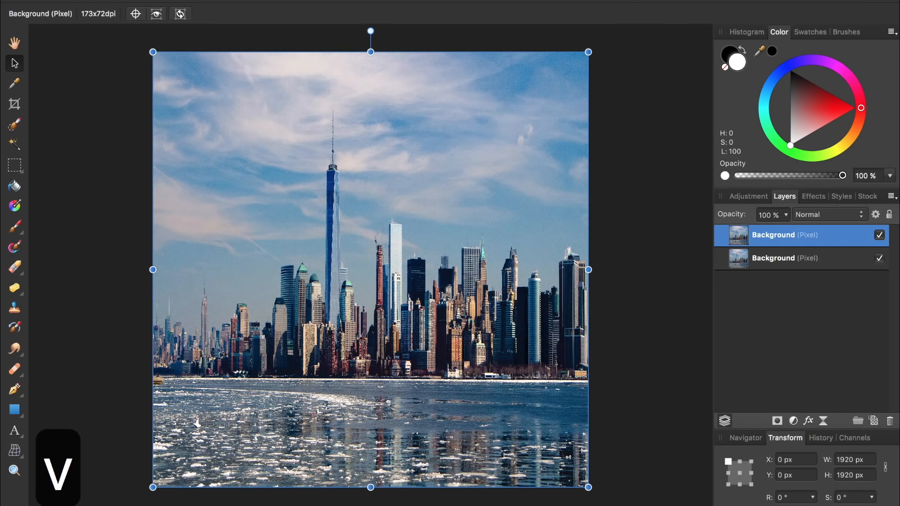
pyautogui.rightClick(308, 156)
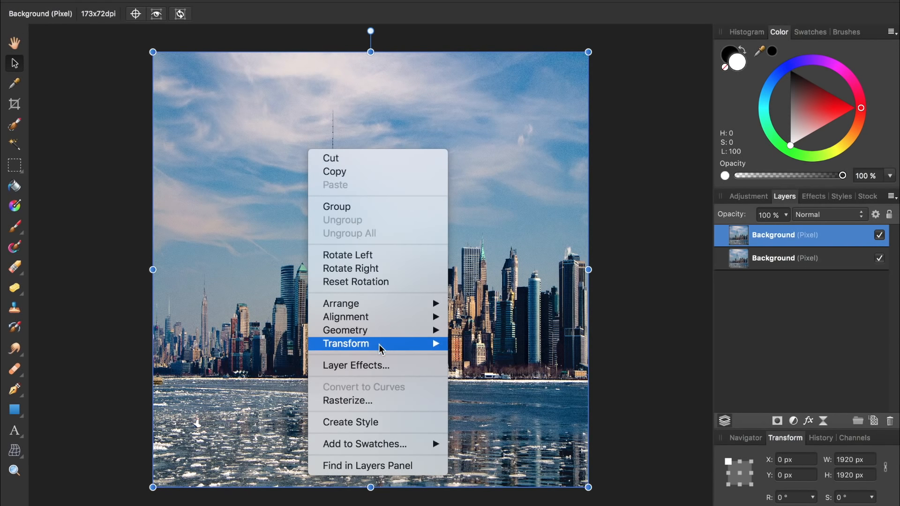
pyautogui.moveTo(382, 348)
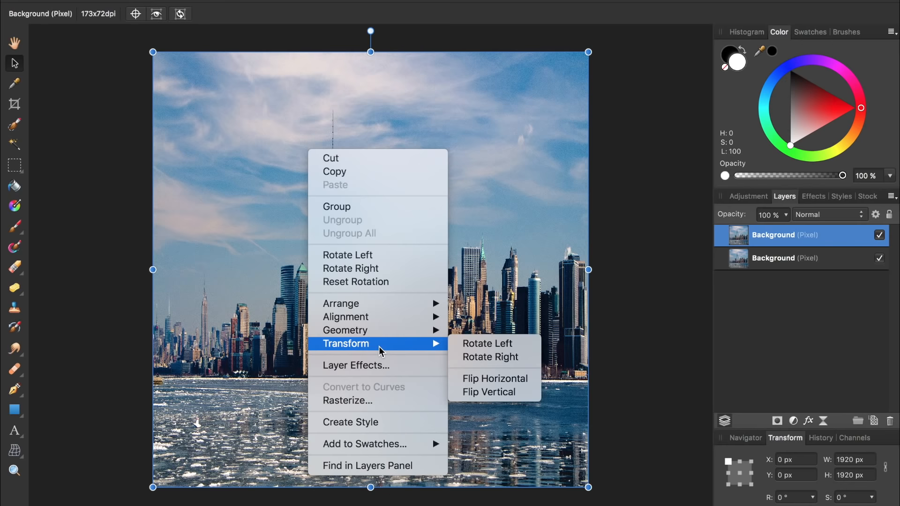
pyautogui.click(482, 379)
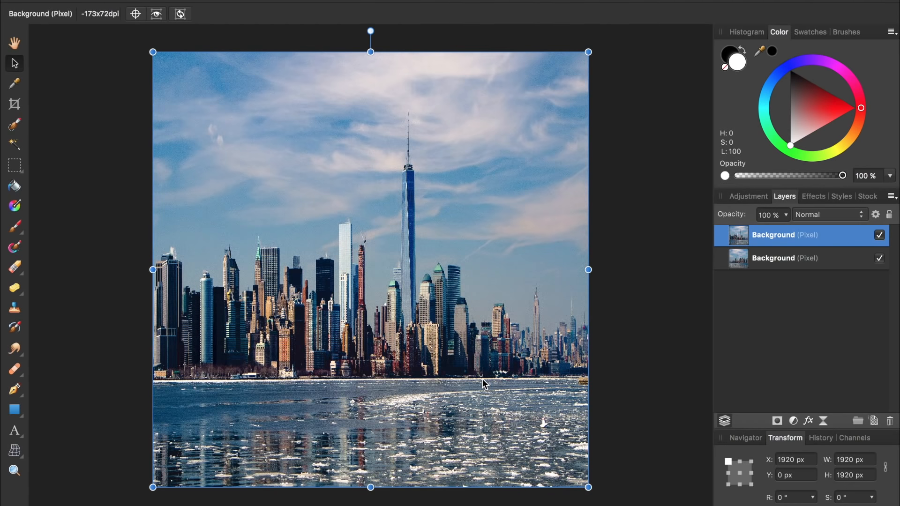
pyautogui.click(880, 239)
pyautogui.click(881, 239)
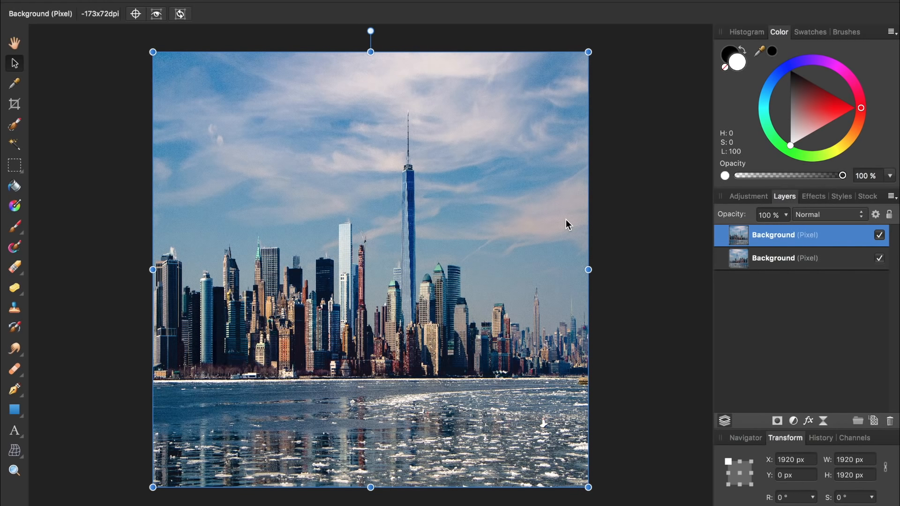
# Add a mask to the flipped layer and draw a short horizontal linear gradient on it, from the photo's right edge inward.
pyautogui.click(777, 421)
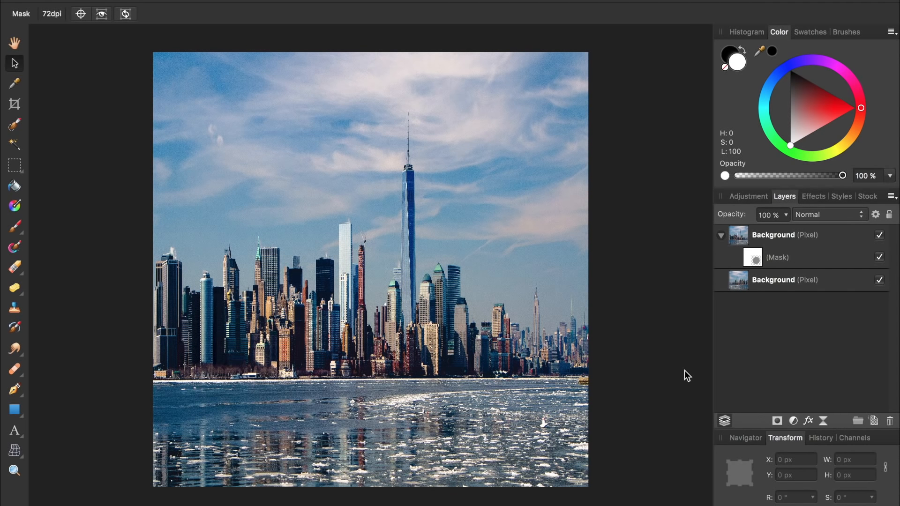
pyautogui.press('g')
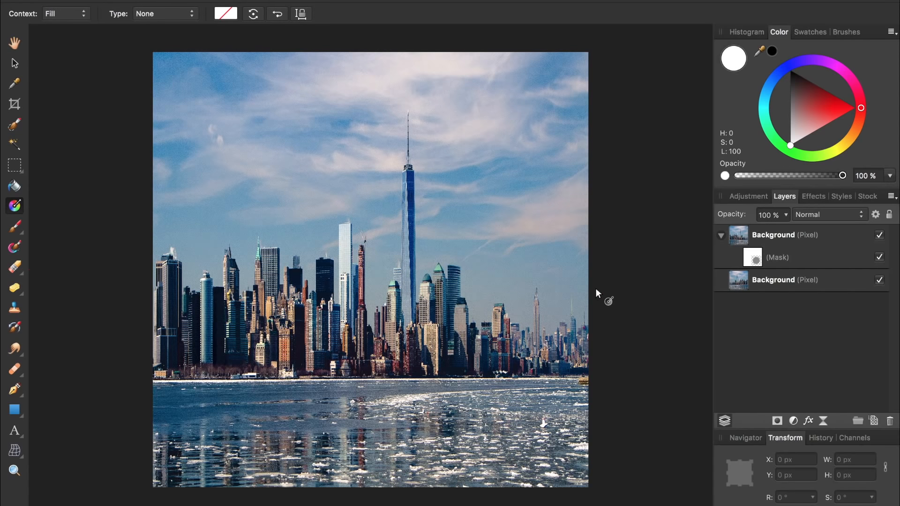
pyautogui.moveTo(588, 269); pyautogui.dragTo(538, 271)
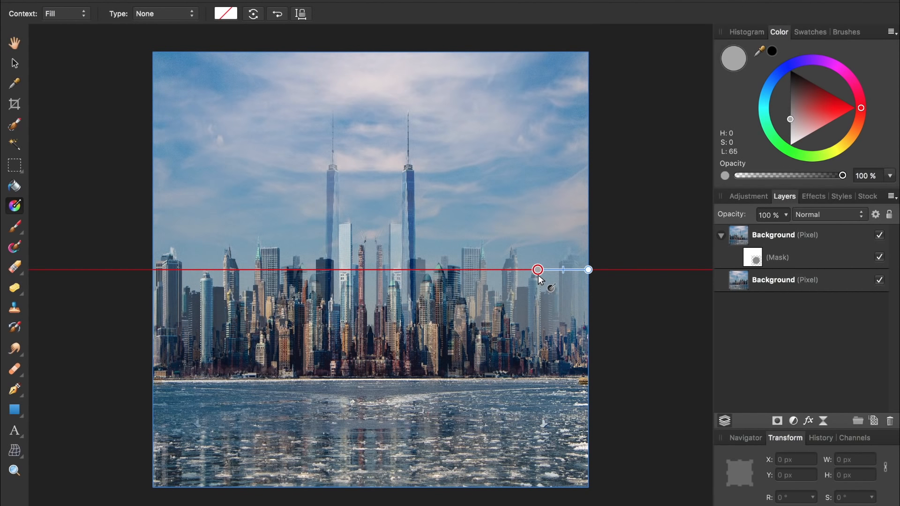
pyautogui.moveTo(538, 275); pyautogui.dragTo(538, 275)
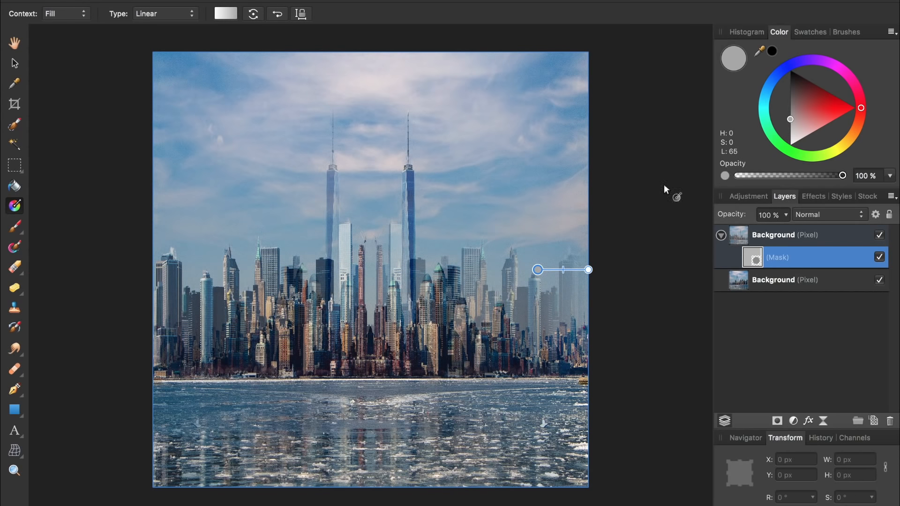
# Set the inner stop of the mask gradient to black so the flipped copy only blends in along the right edge.
pyautogui.click(795, 99)
pyautogui.click(772, 51)
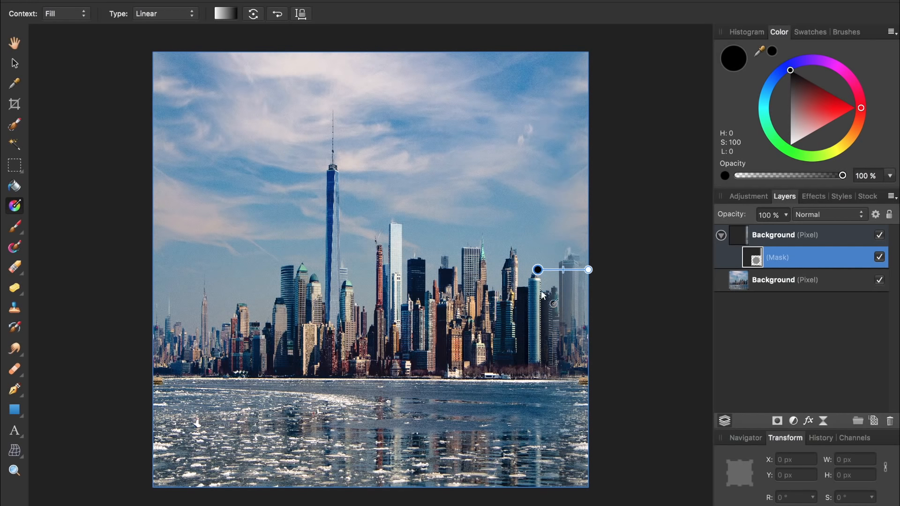
pyautogui.click(535, 270)
# Merge the visible layers into a new pixel layer and delete both original Background layers, including the mask.
pyautogui.rightClick(758, 284)
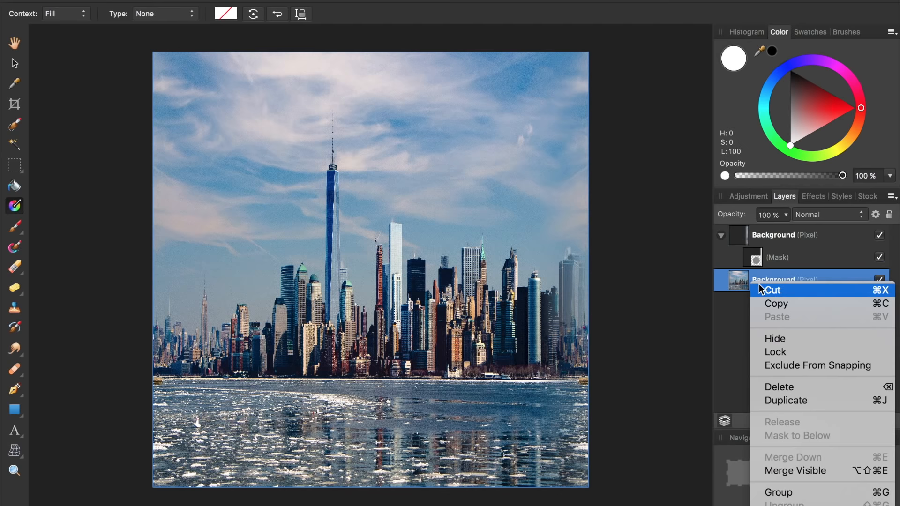
pyautogui.click(785, 472)
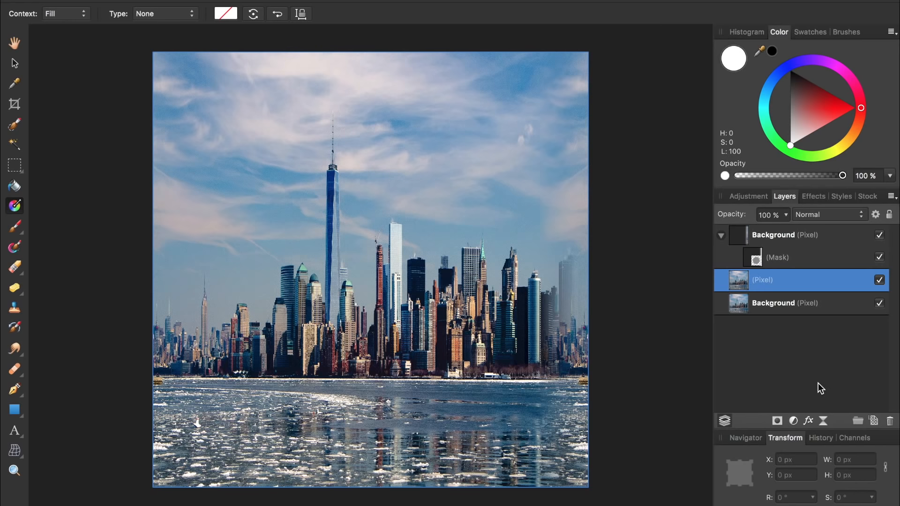
pyautogui.click(772, 310)
pyautogui.press('BackSpace')
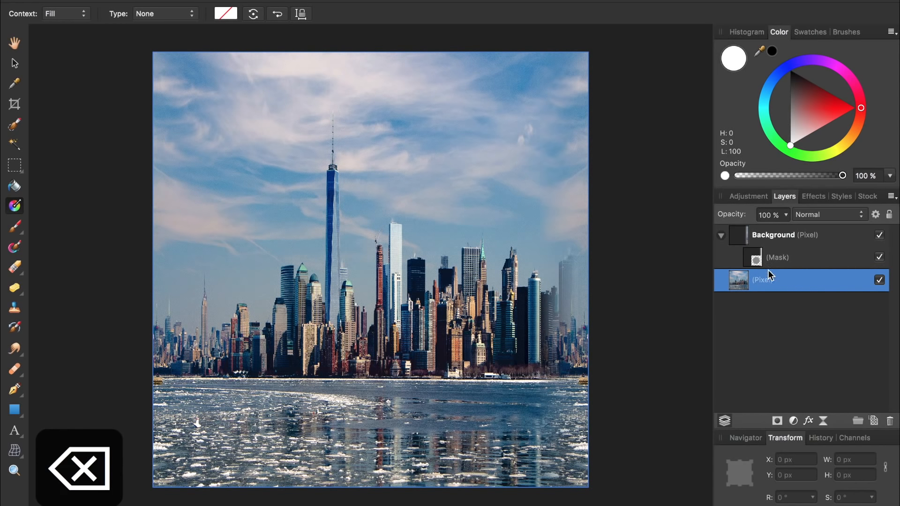
pyautogui.click(766, 238)
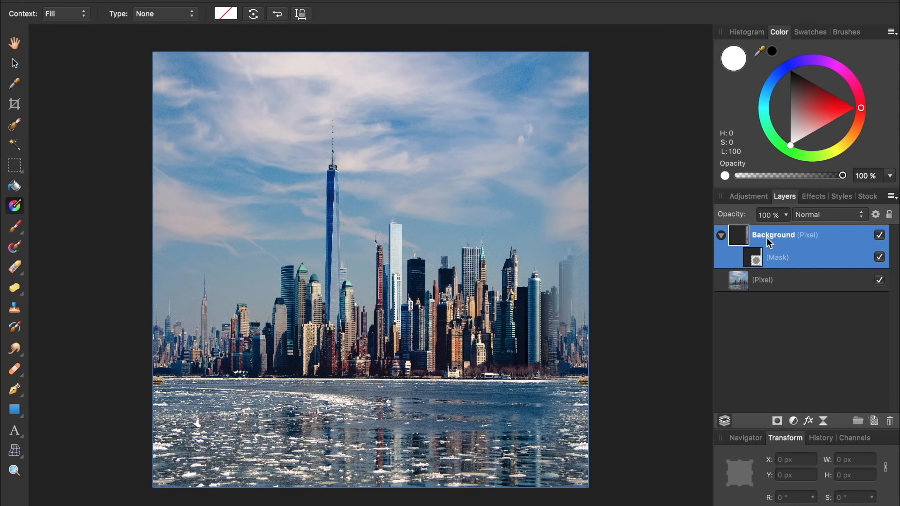
pyautogui.press('BackSpace')
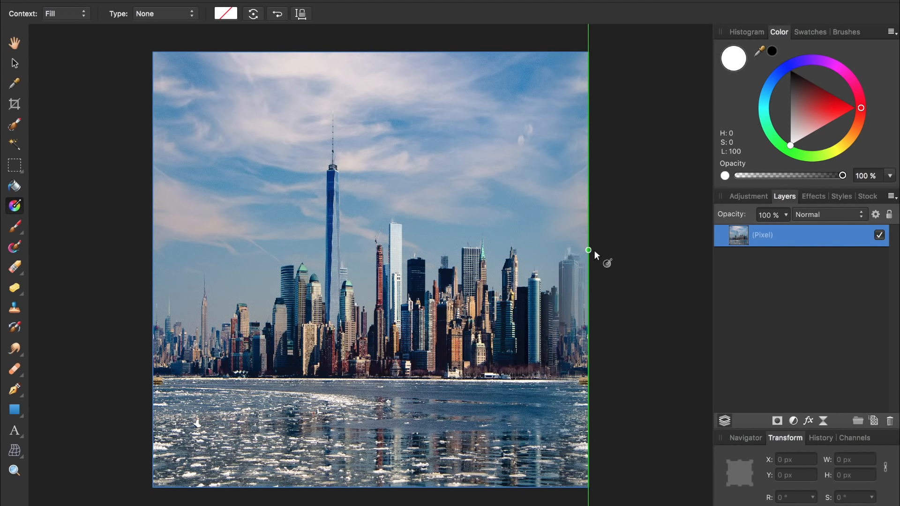
# Flip the merged skyline layer vertically.
pyautogui.press('v')
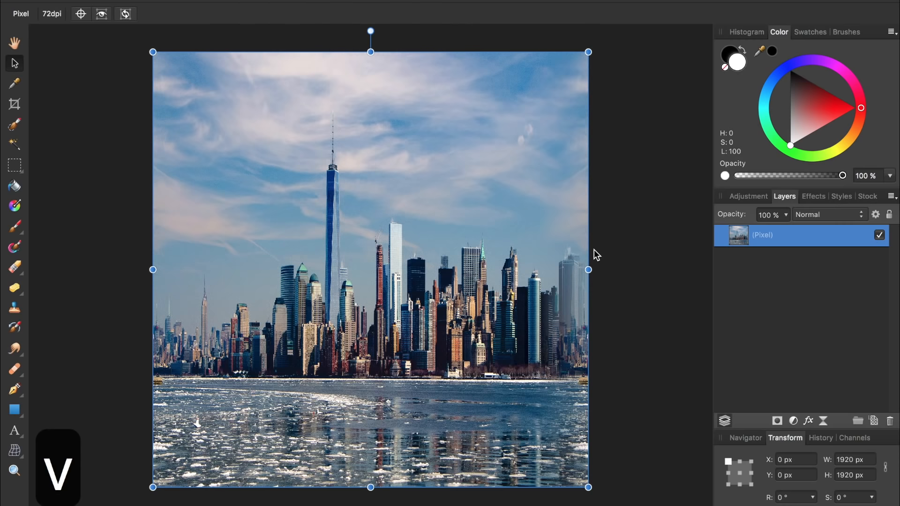
pyautogui.rightClick(472, 162)
pyautogui.moveTo(512, 359)
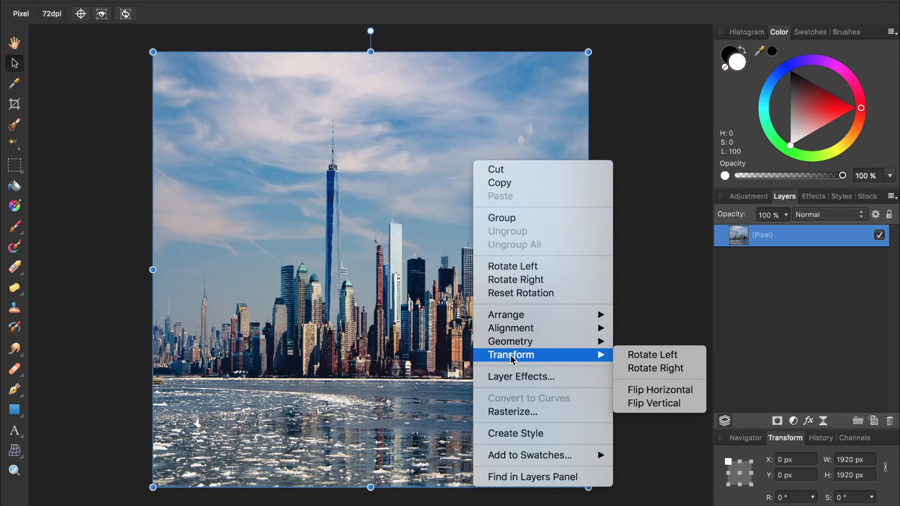
pyautogui.click(637, 402)
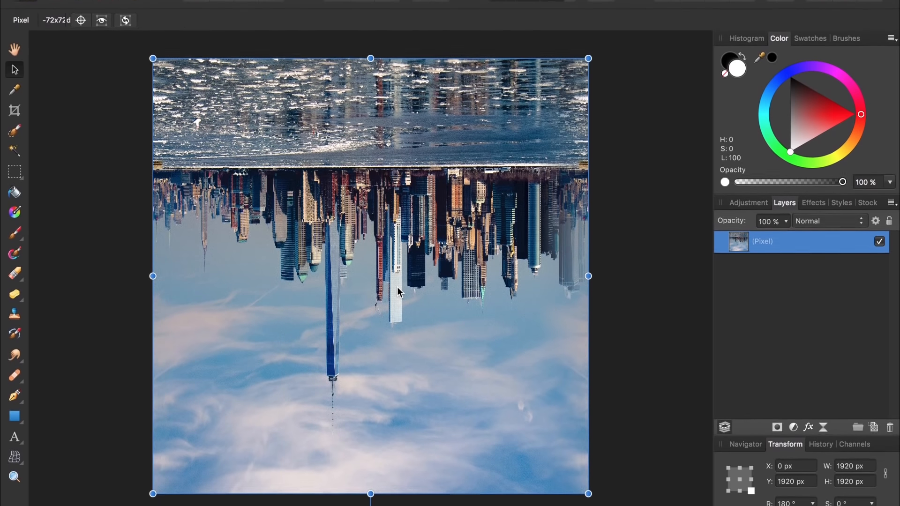
# Apply the Rectangular To Polar distortion filter to the upside-down skyline layer.
pyautogui.moveTo(426, 1)
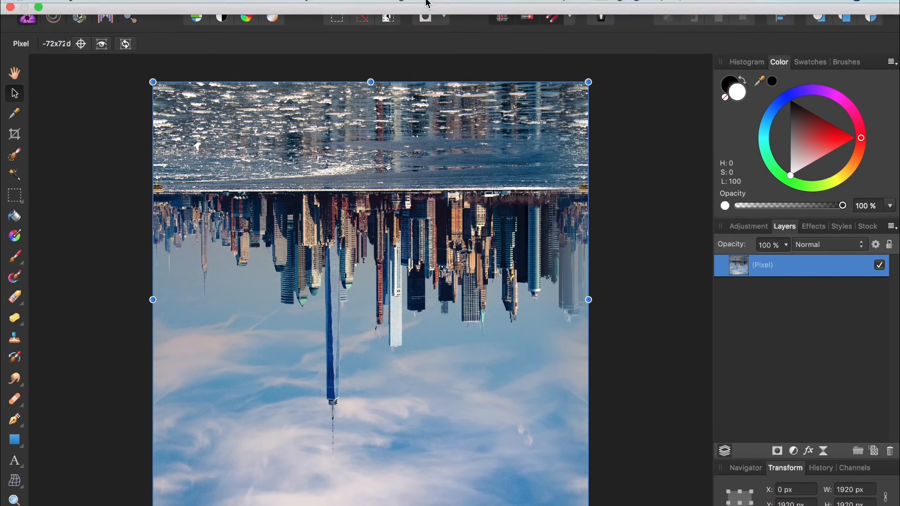
pyautogui.click(436, 7)
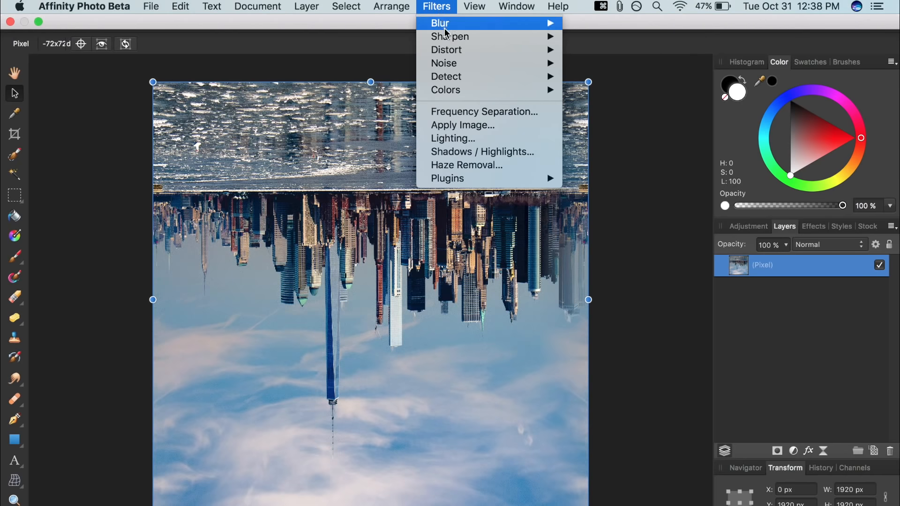
pyautogui.moveTo(451, 52)
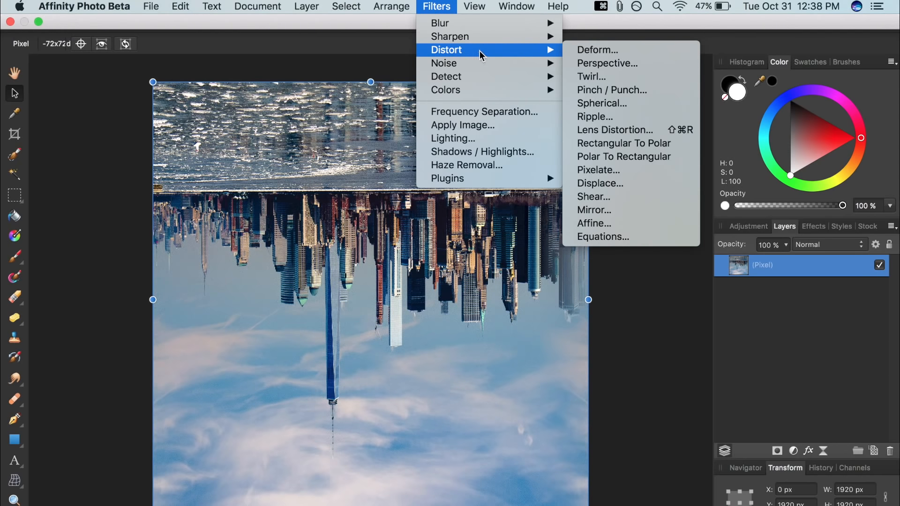
pyautogui.click(587, 141)
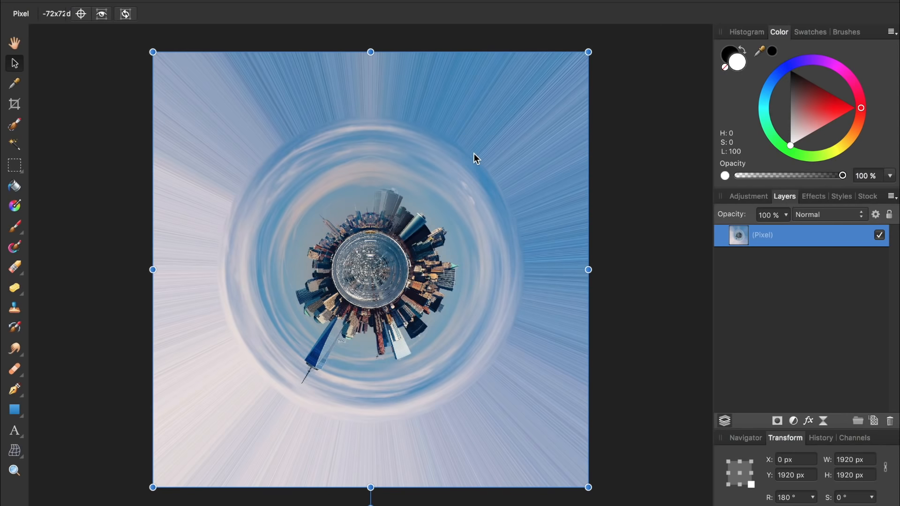
pyautogui.press('c')
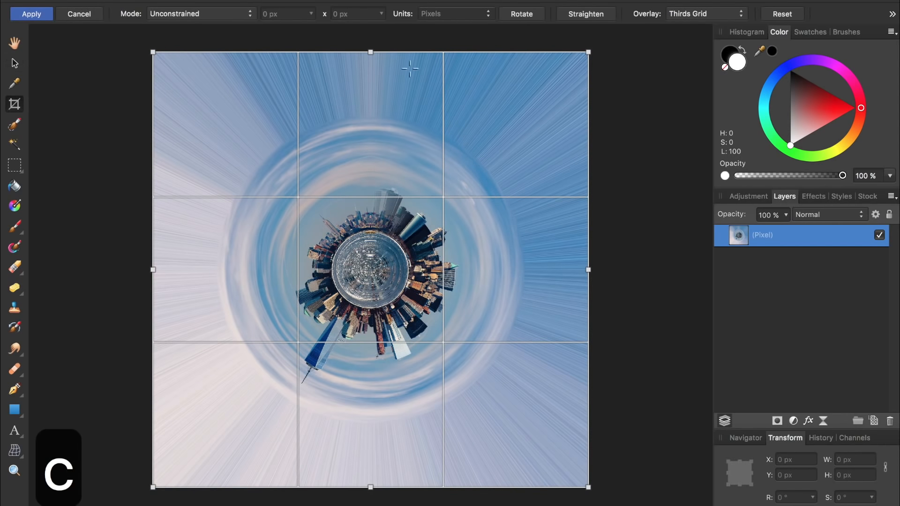
pyautogui.moveTo(368, 49); pyautogui.dragTo(370, 161)
pyautogui.moveTo(152, 324); pyautogui.dragTo(271, 324)
pyautogui.moveTo(588, 324); pyautogui.dragTo(469, 324)
pyautogui.moveTo(379, 485); pyautogui.dragTo(382, 384)
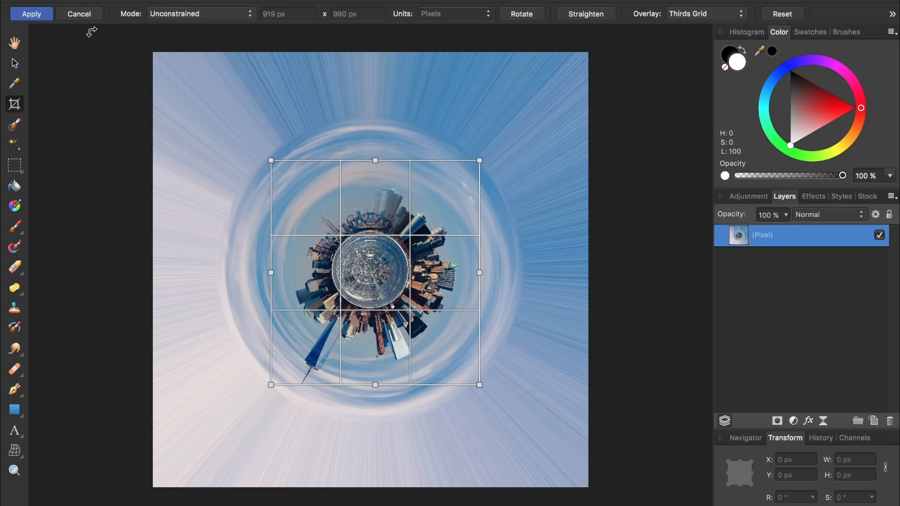
pyautogui.click(85, 14)
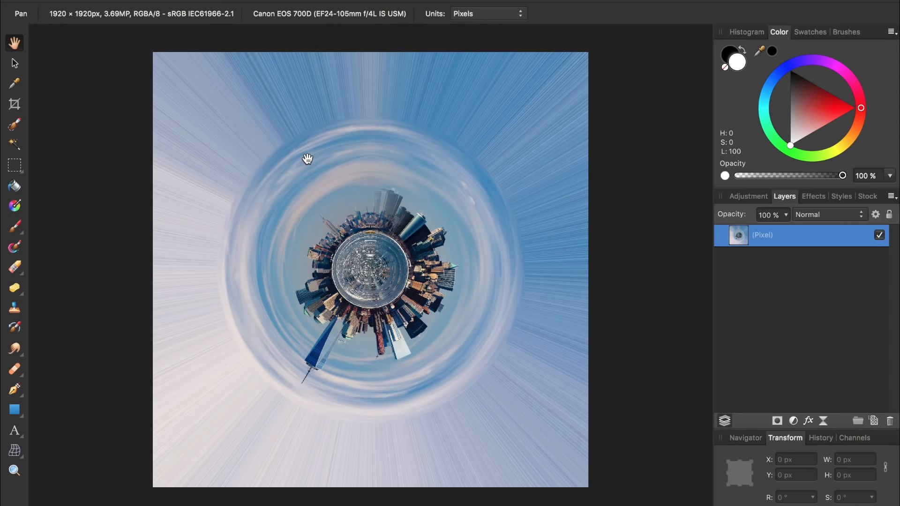
# Draw a circular selection about 1090 px in diameter around the planet with the Elliptical Marquee tool.
pyautogui.click(12, 173)
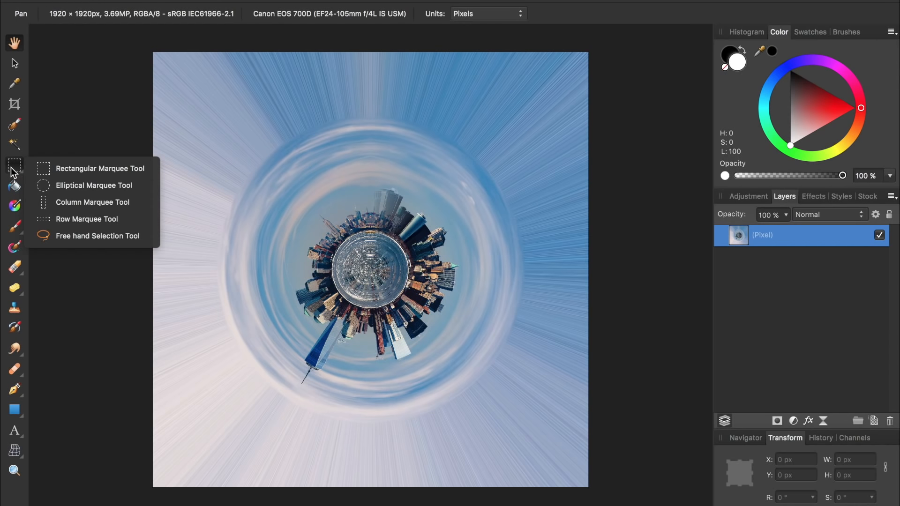
pyautogui.click(68, 187)
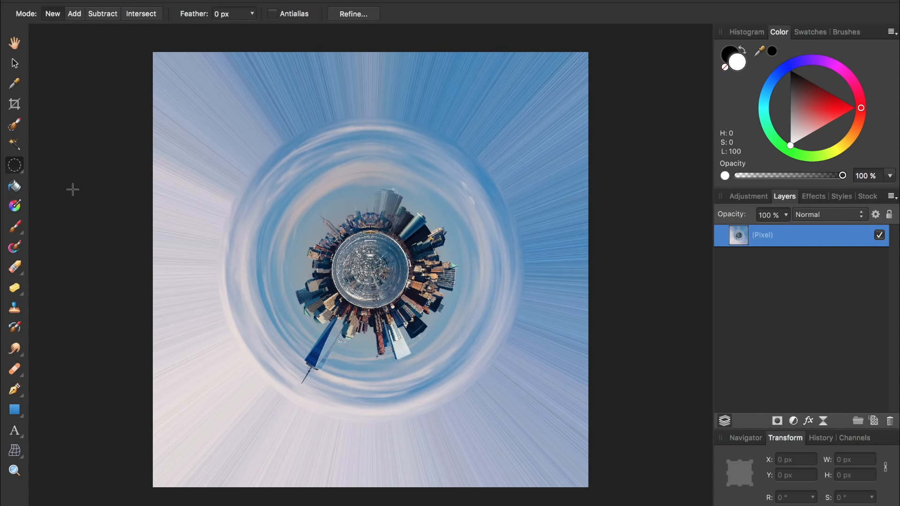
pyautogui.moveTo(262, 150); pyautogui.dragTo(509, 396)
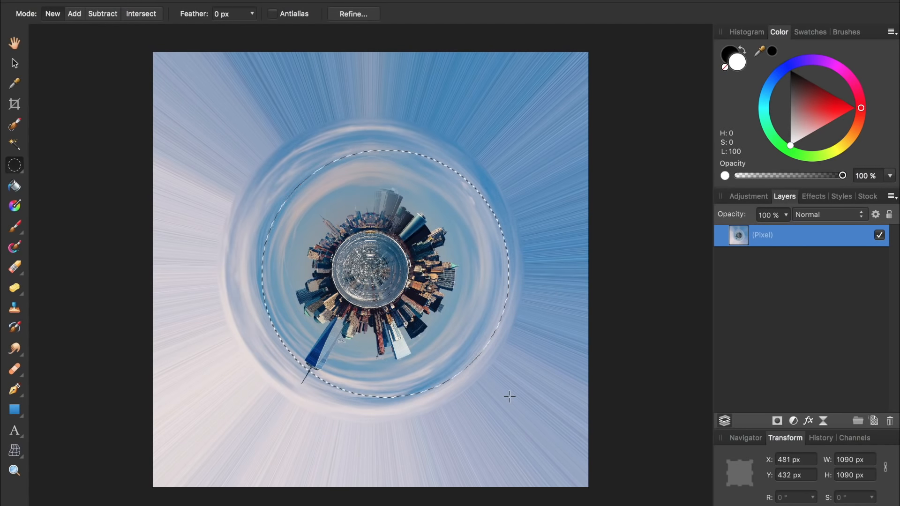
# Use Quick Mask to centre the circular selection on the planet and enlarge it to about 1228 px in diameter.
pyautogui.press('q')
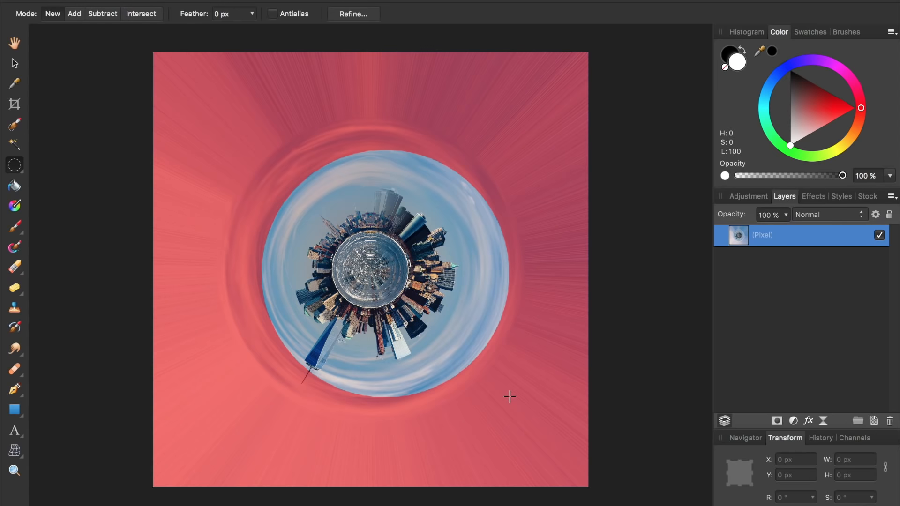
pyautogui.press('v')
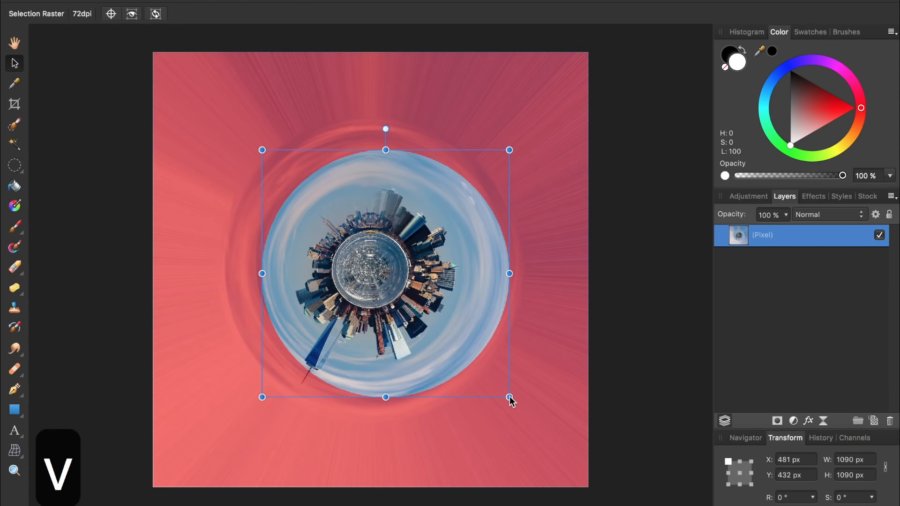
pyautogui.moveTo(436, 338); pyautogui.dragTo(421, 347)
pyautogui.moveTo(494, 161); pyautogui.dragTo(516, 130)
pyautogui.moveTo(380, 235); pyautogui.dragTo(379, 235)
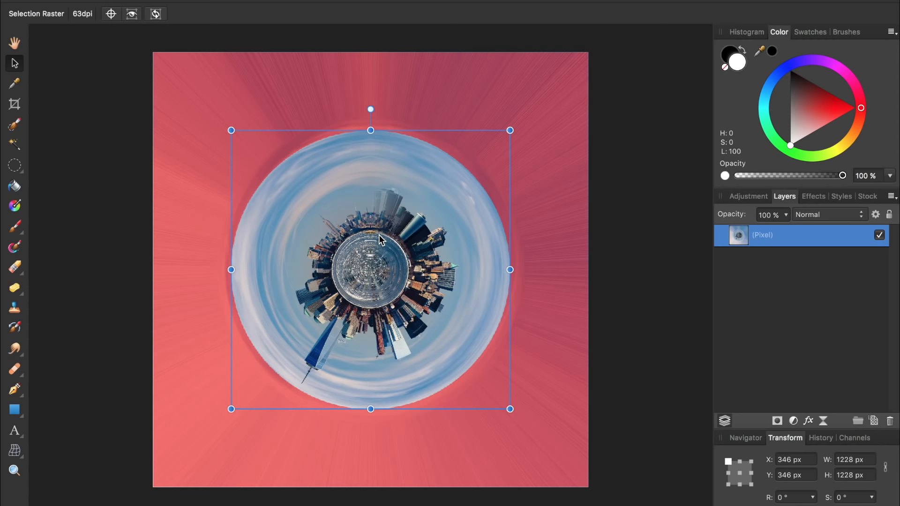
pyautogui.press('q')
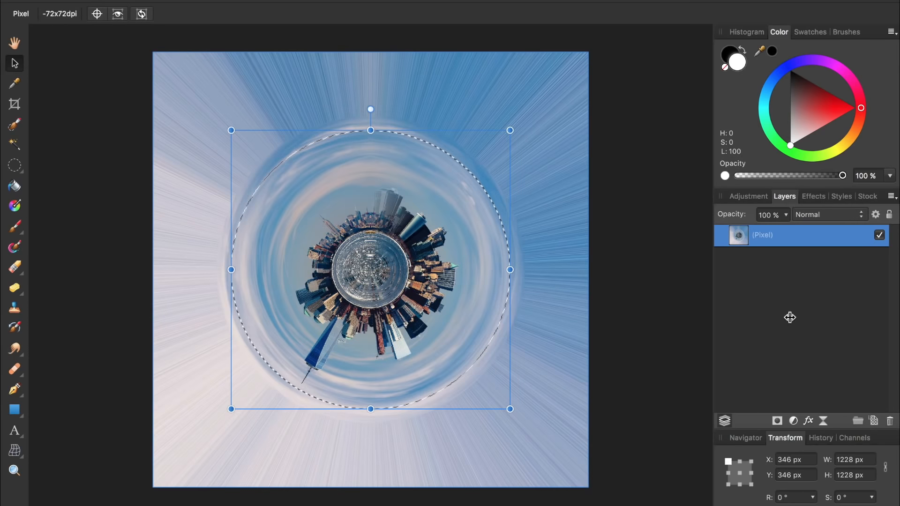
# Mask the planet layer to the circular selection and deselect.
pyautogui.click(777, 420)
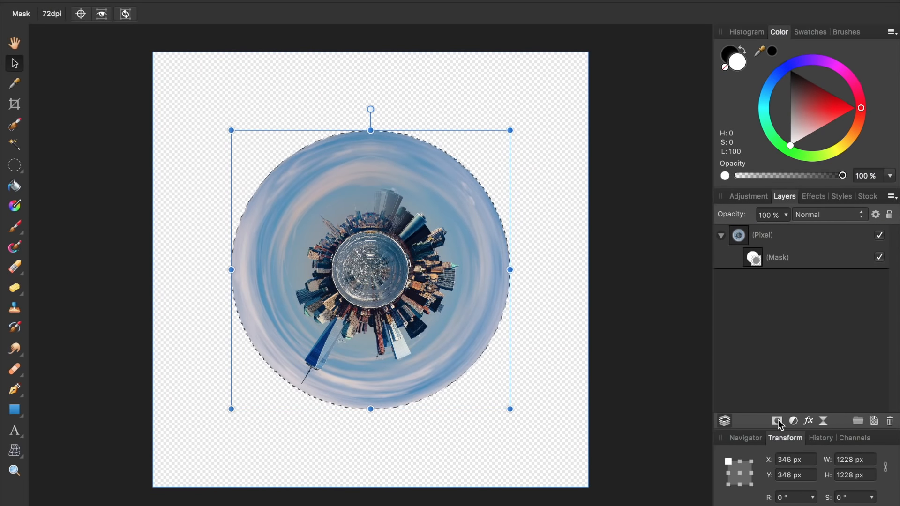
pyautogui.press('super+d')
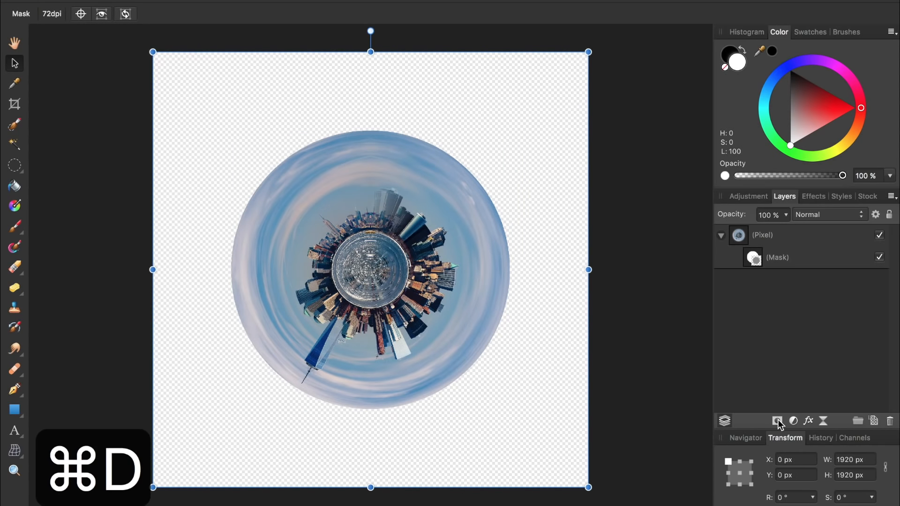